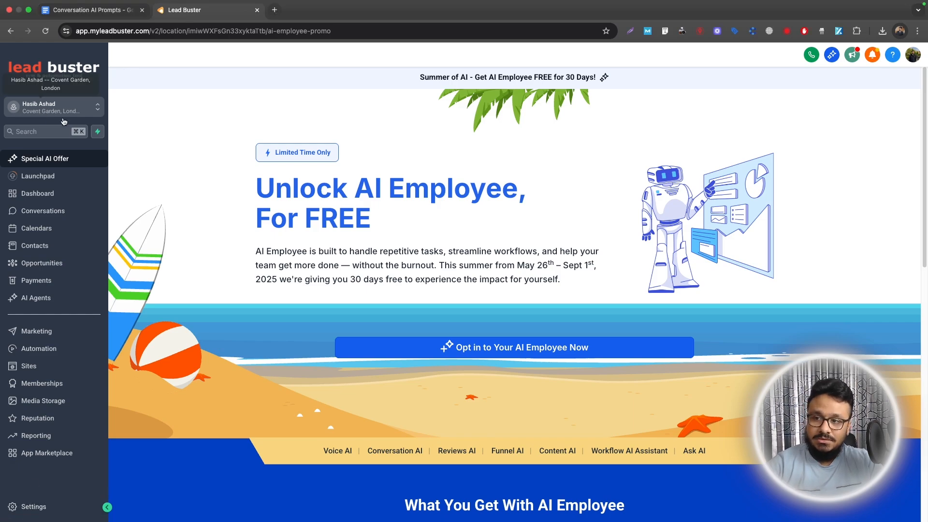
Go to Settings > Business Services > Conversation AI to list the existing bots.
left_click(76, 505)
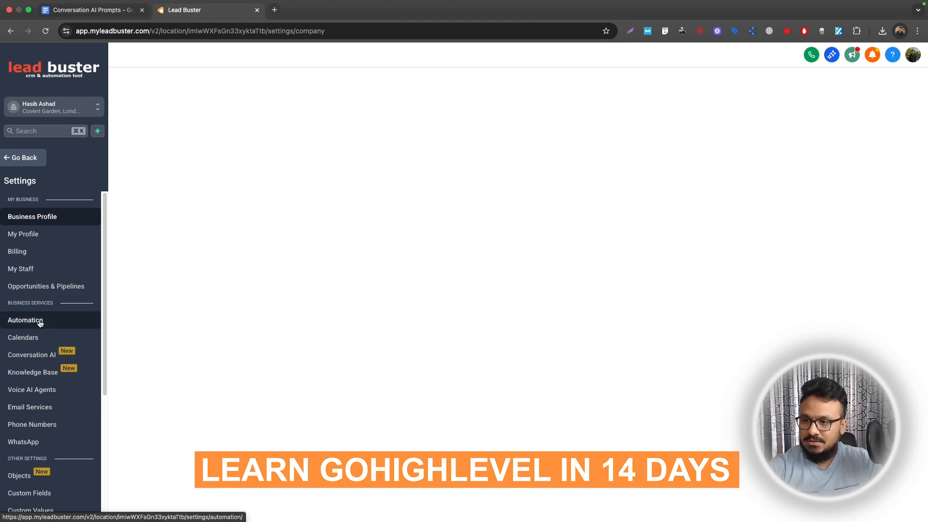
scroll(41, 410, "down", 2)
scroll(42, 418, "up", 2)
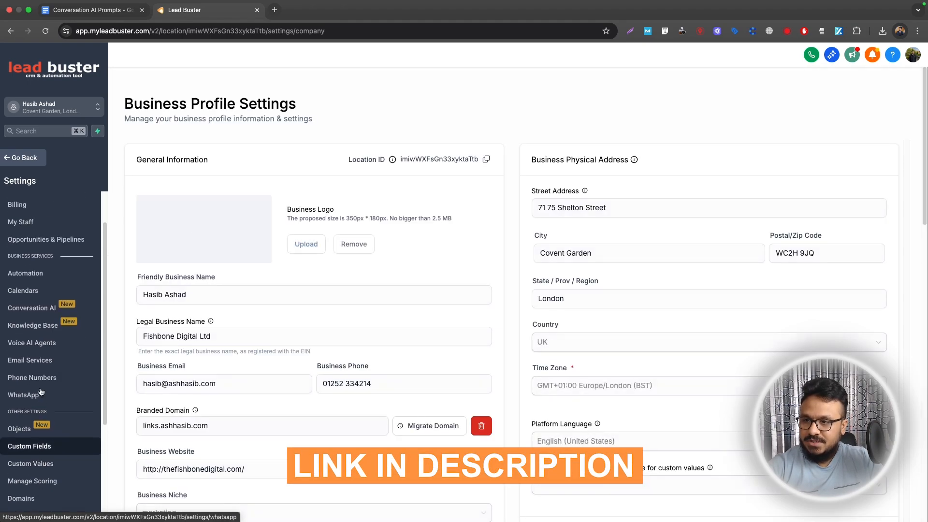
left_click(40, 355)
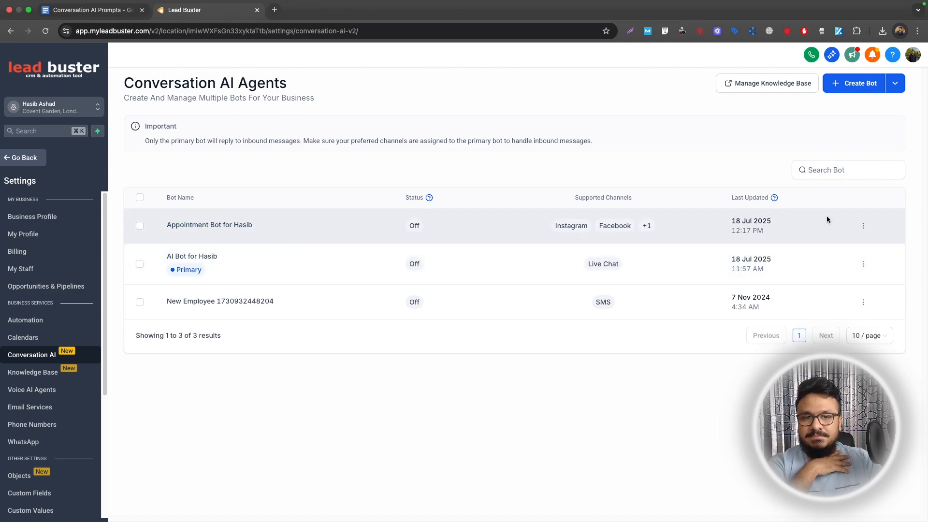
Delete the old Appointment Bot and dismiss the confirmation message.
left_click(864, 225)
left_click(832, 174)
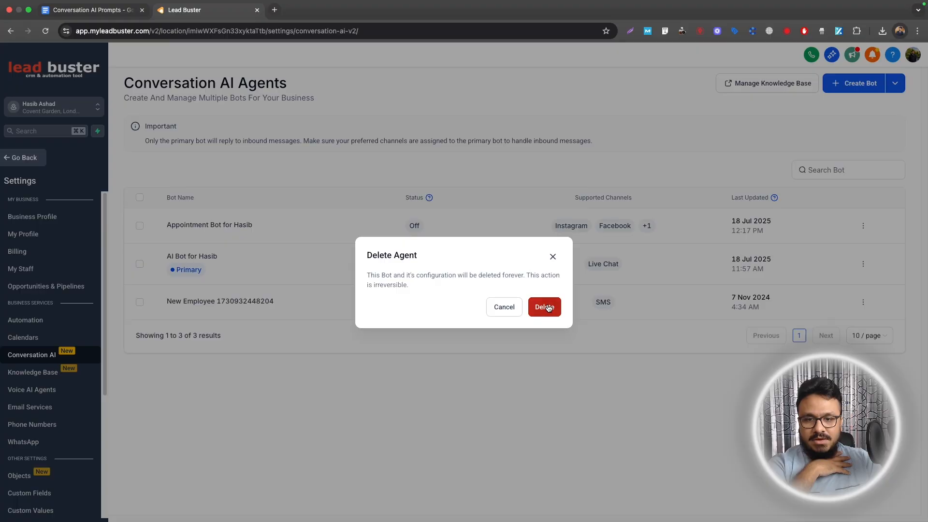
left_click(546, 306)
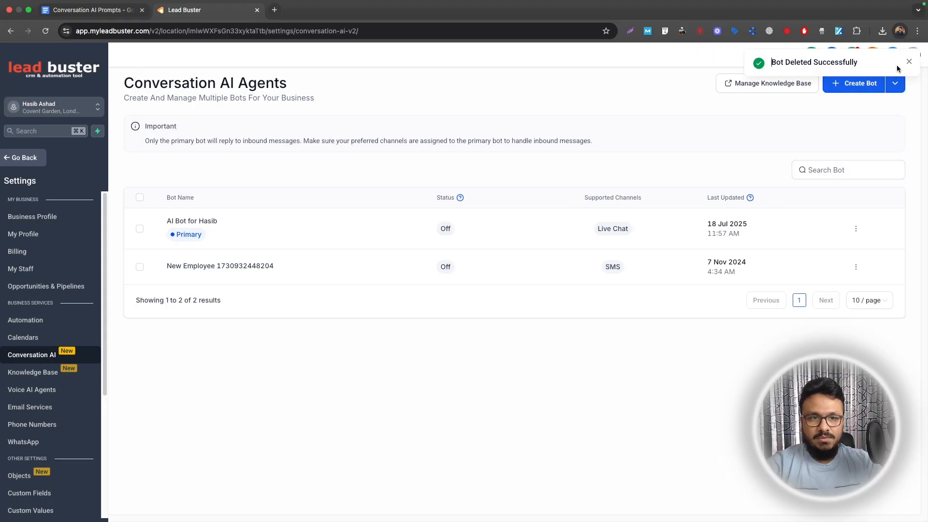
left_click(909, 63)
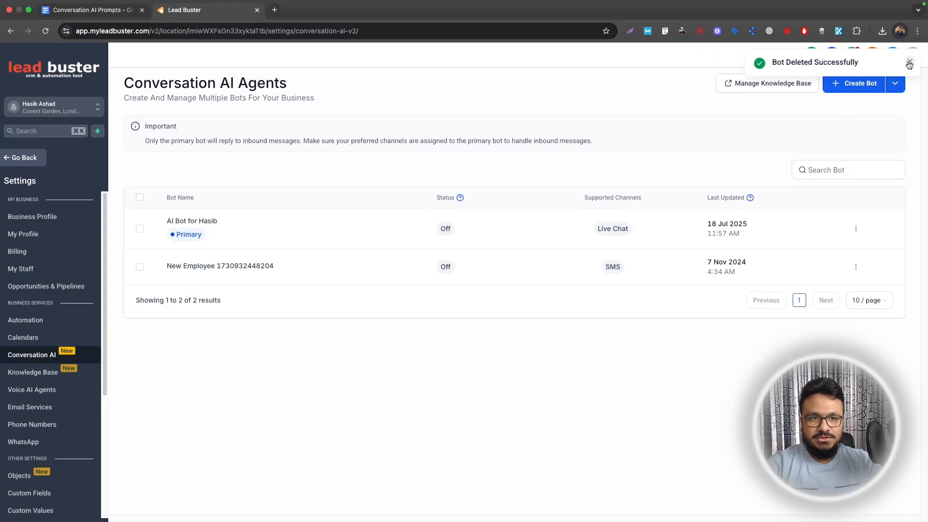
Create a new Prompt Based Bot, starting from scratch.
left_click(895, 83)
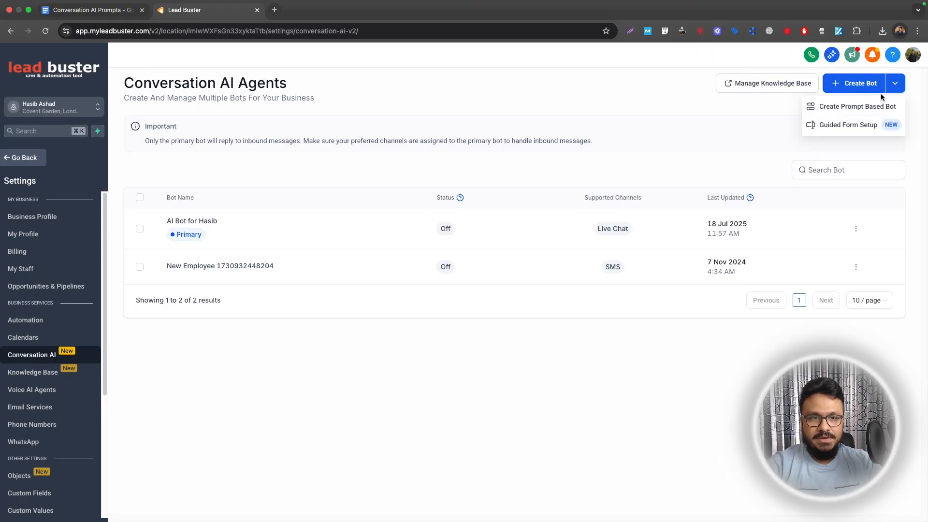
left_click(859, 107)
left_click(693, 355)
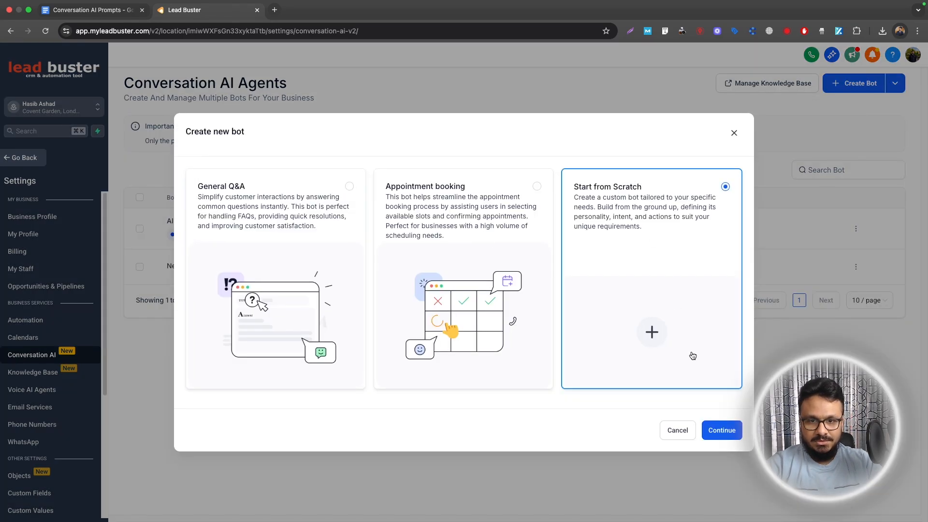
left_click(711, 437)
Rename the bot 'Appointment Setter for Hasib' and remove its SMS, Chat Widget and WhatsApp channels.
left_click_drag(310, 219, 181, 211)
type("Appo")
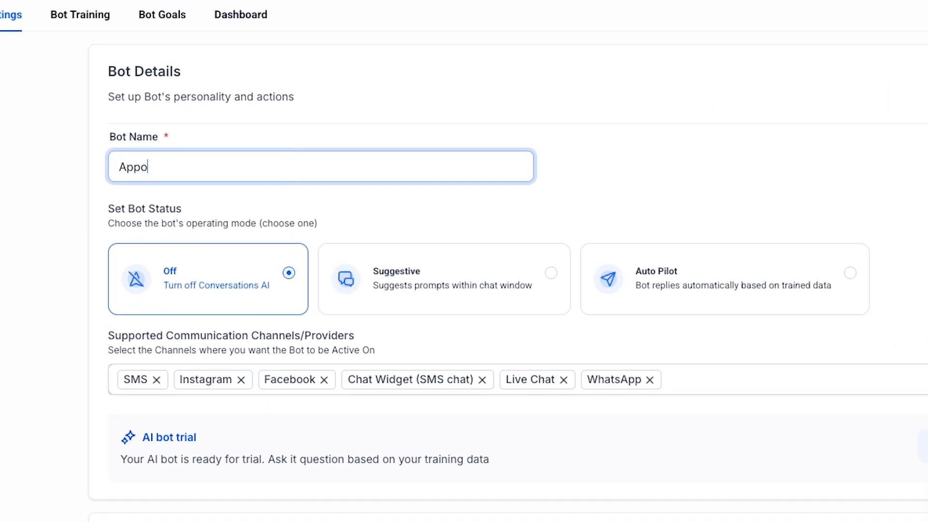
type("intment Setter for Hasib")
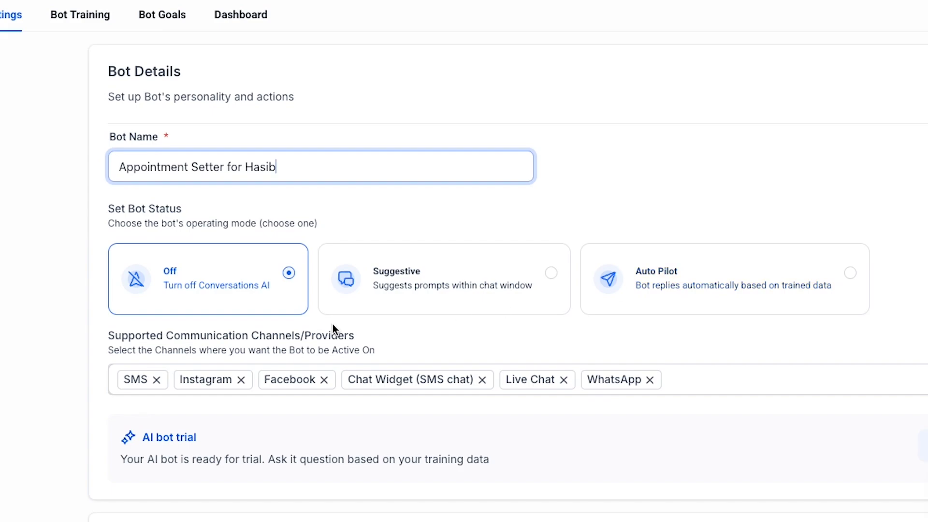
left_click(221, 379)
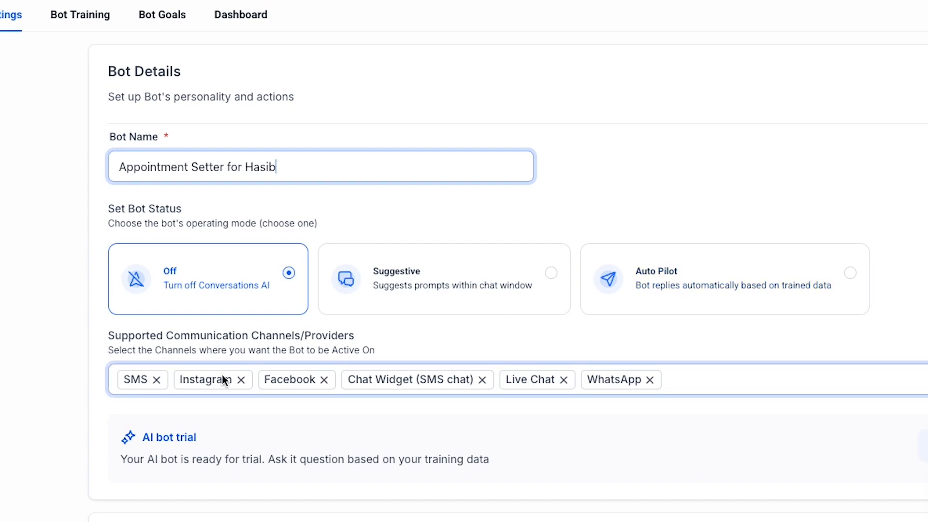
left_click(156, 380)
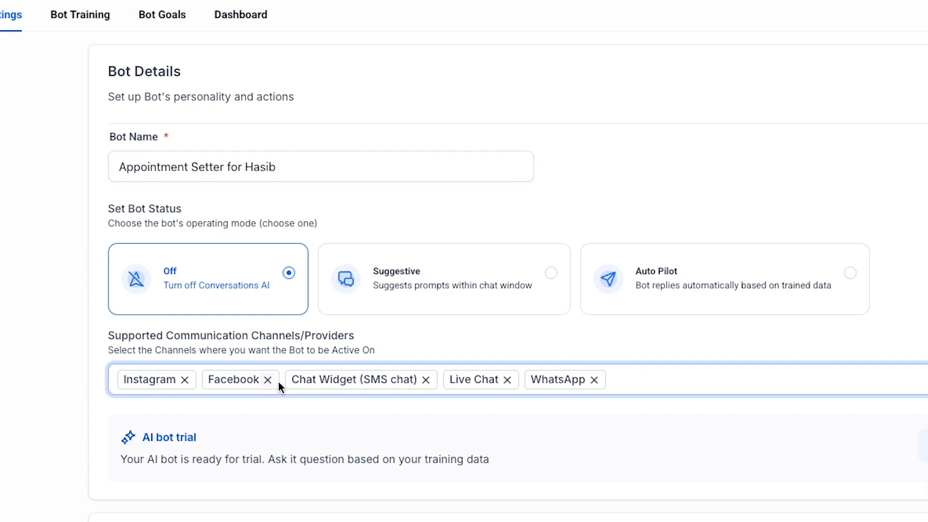
left_click(427, 380)
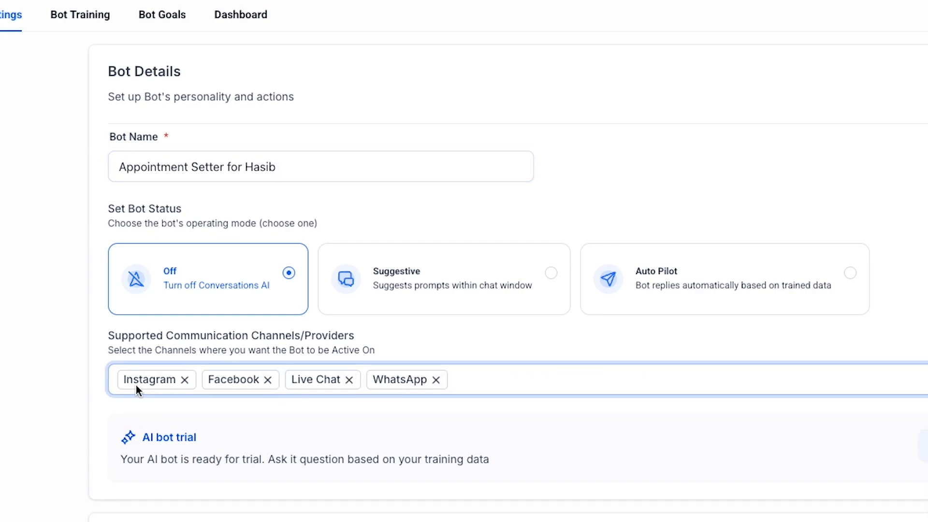
left_click(435, 380)
scroll(203, 393, "down", 6)
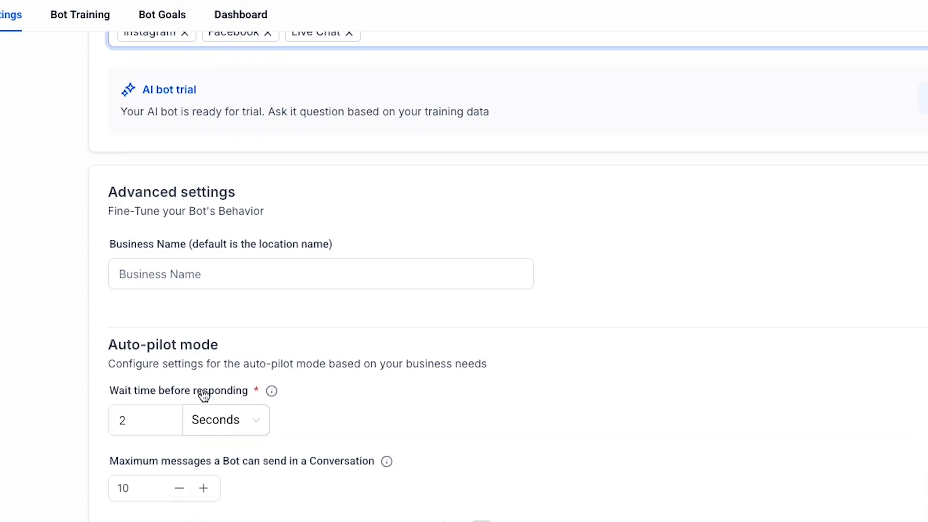
scroll(203, 394, "up", 3)
scroll(202, 391, "down", 6)
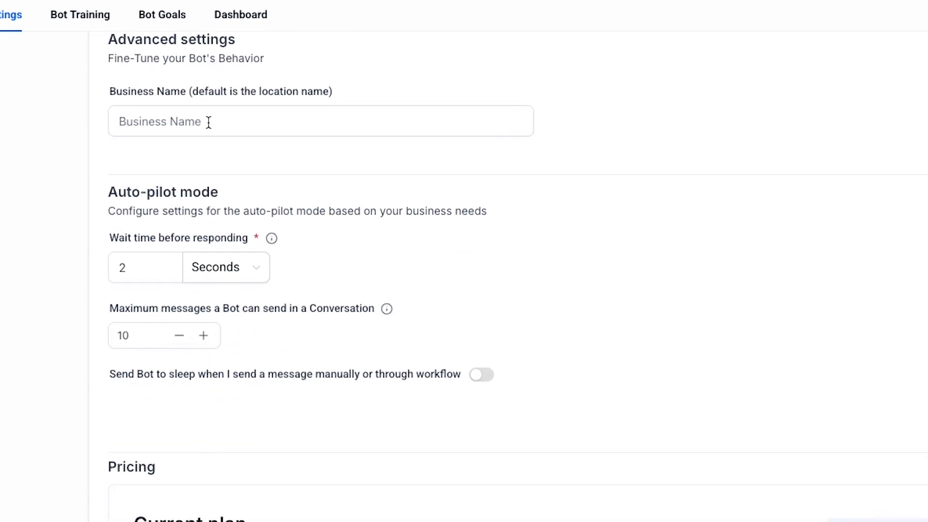
left_click(208, 116)
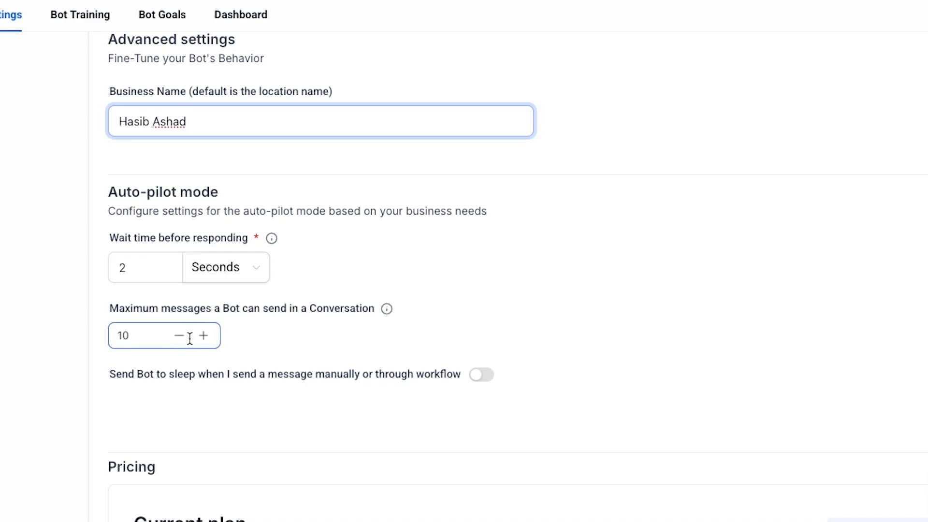
Set the maximum messages per conversation to 25.
left_click_drag(190, 339, 84, 334)
type("25")
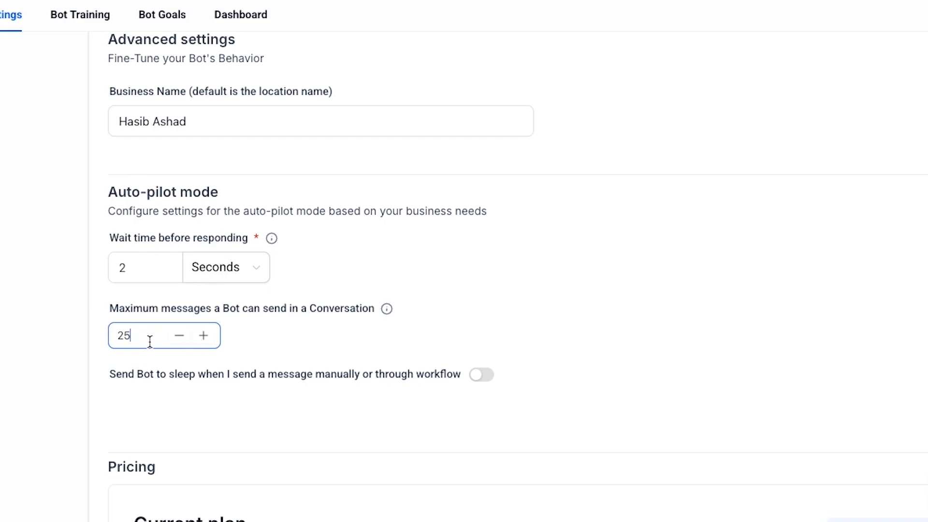
key("BackSpace")
type("6")
key("BackSpace")
type("5")
left_click(181, 290)
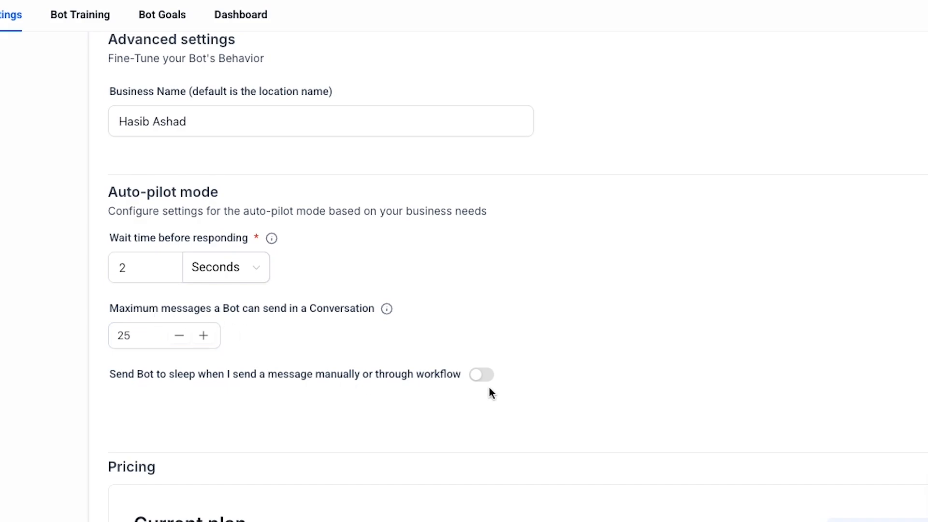
Leave the 'Send bot to sleep' option turned off after briefly enabling it.
left_click(479, 377)
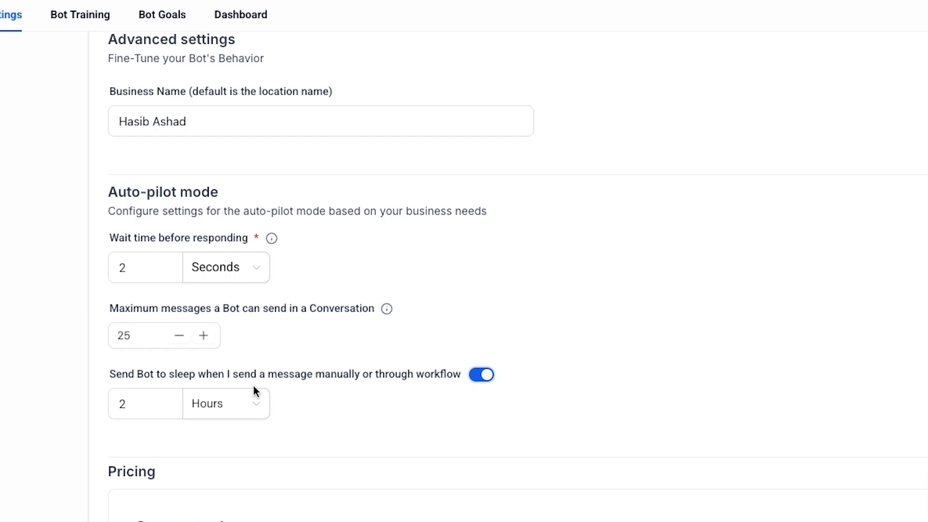
left_click(149, 404)
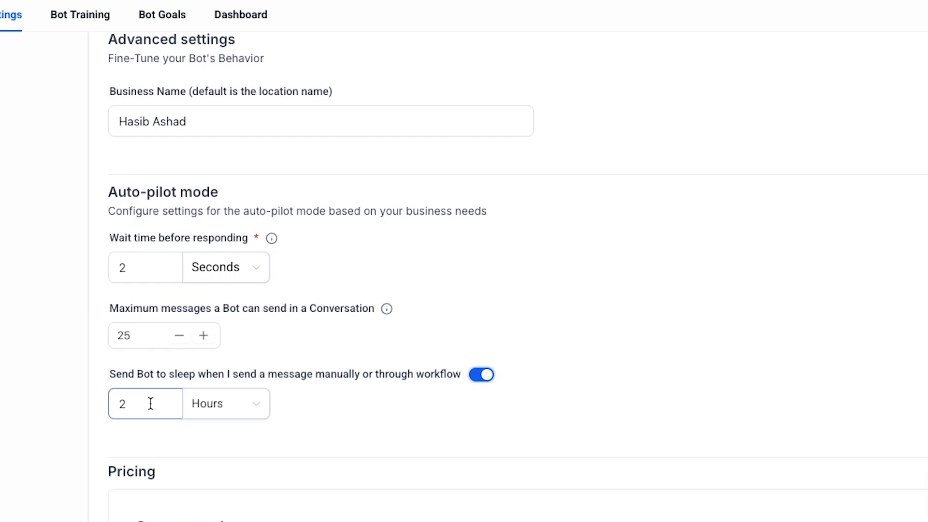
left_click_drag(149, 405, 120, 406)
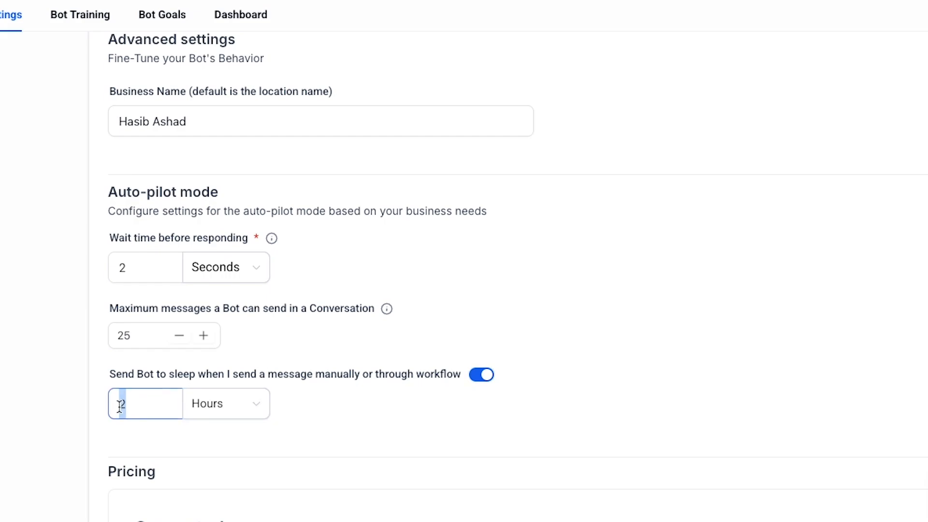
left_click(477, 377)
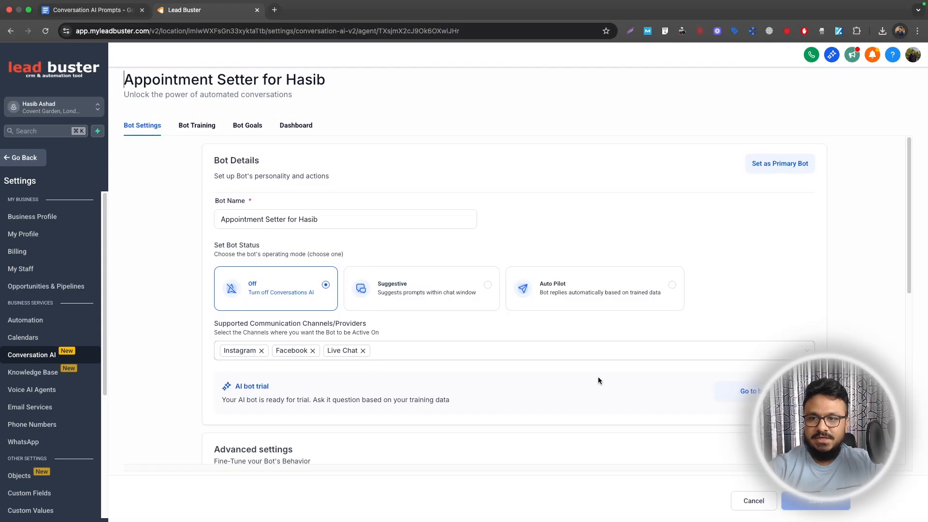
left_click(203, 129)
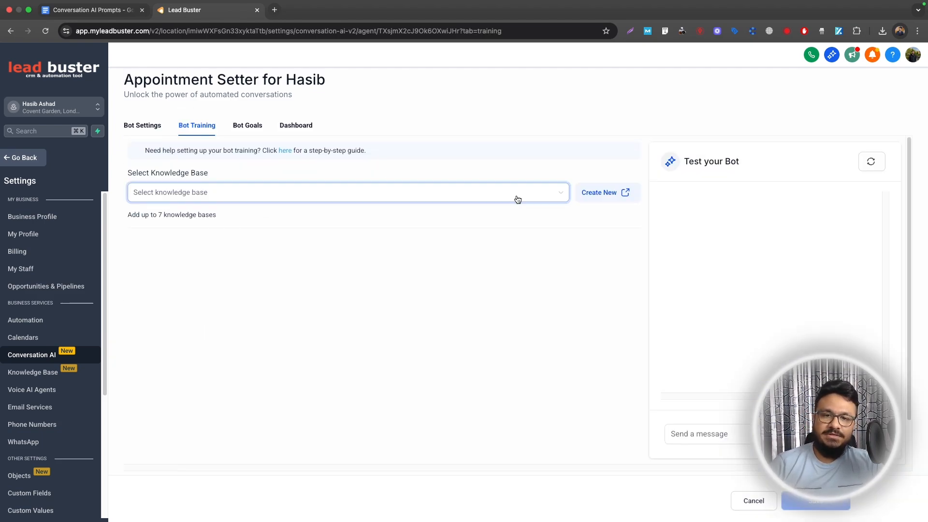
left_click(591, 194)
left_click(408, 244)
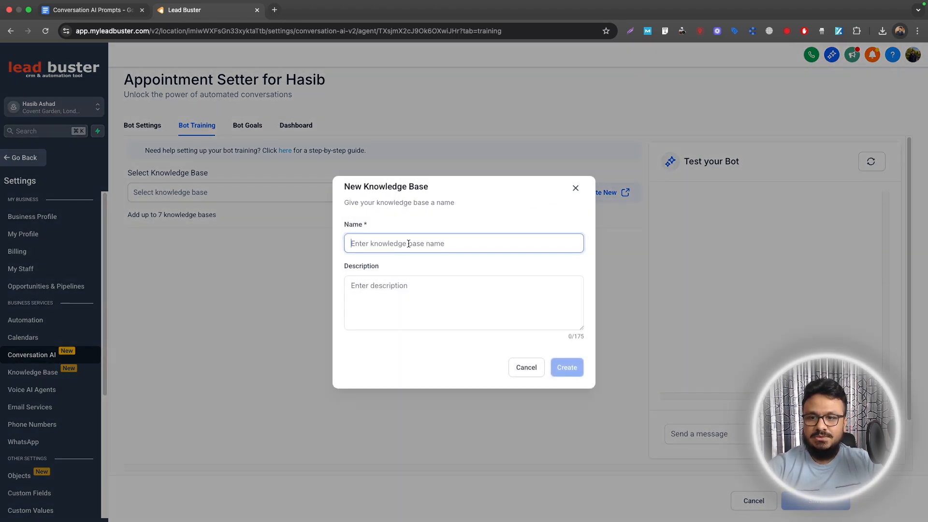
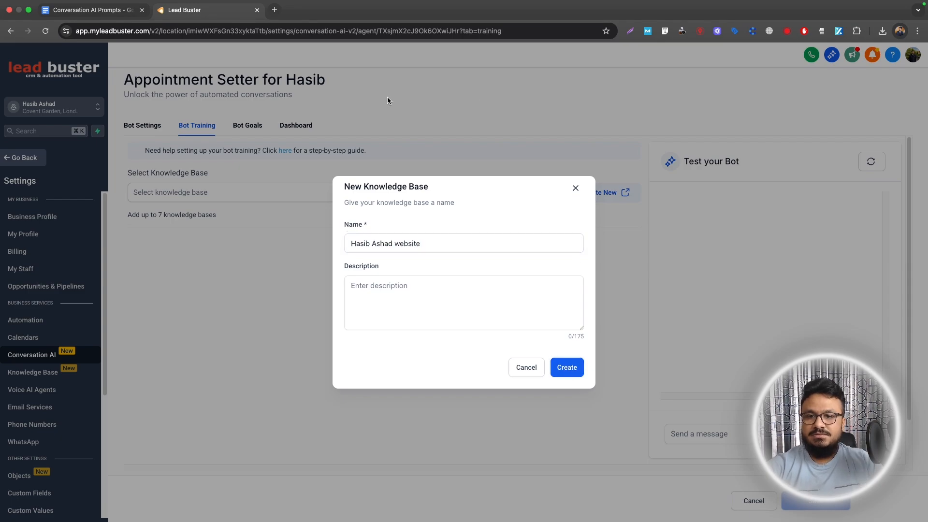
key("Return")
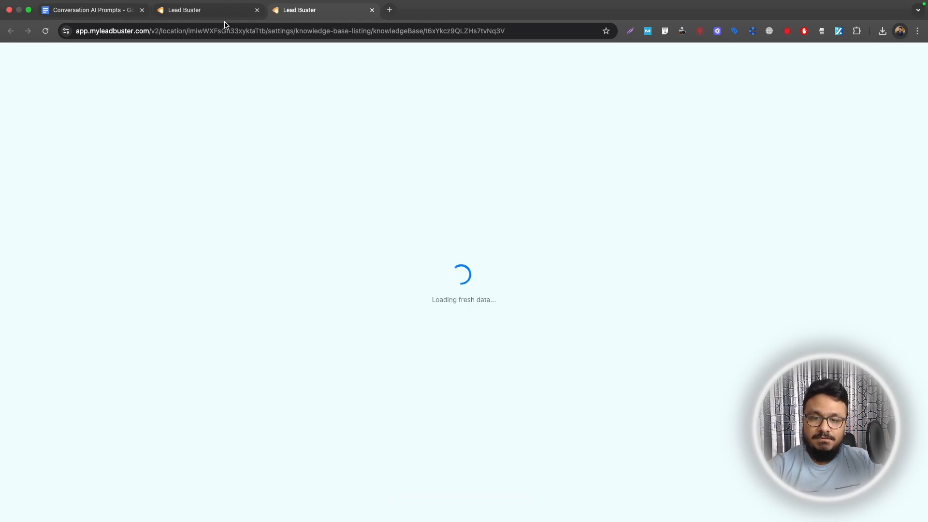
Add a Web Crawler source crawling all URLs in the pasted website's domain.
left_click(390, 10)
type("ashhasib.com")
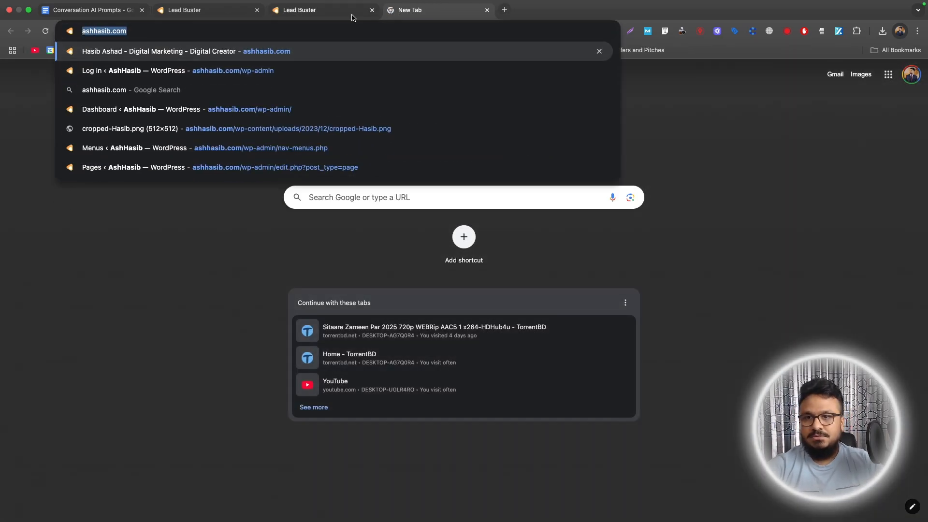
left_click(352, 16)
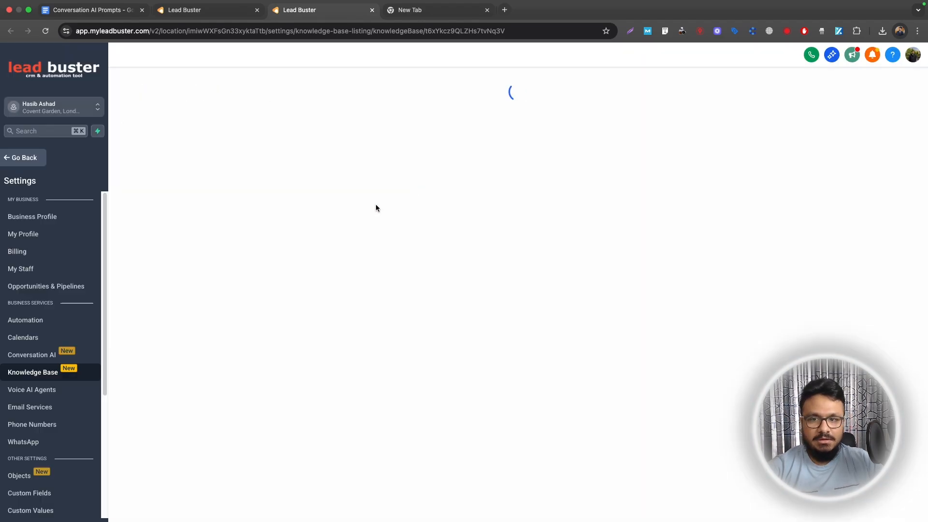
left_click(863, 139)
left_click(861, 88)
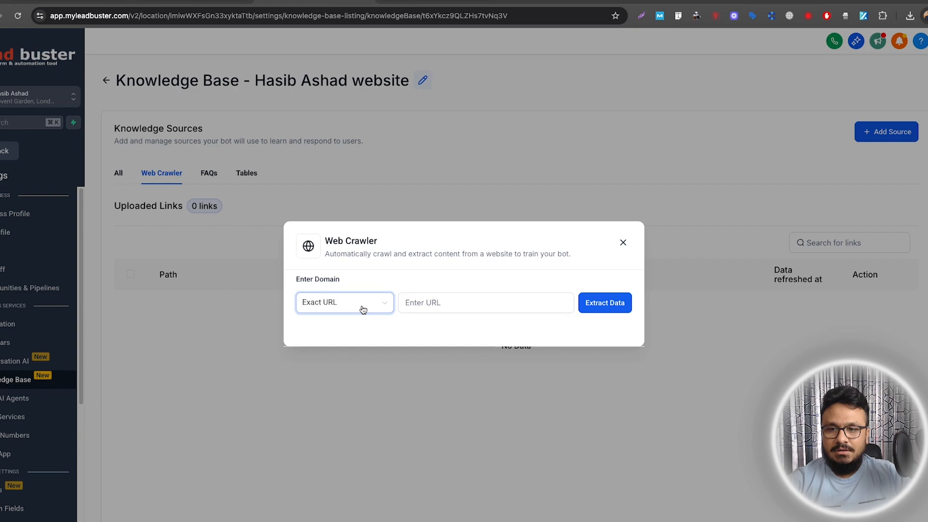
left_click(357, 306)
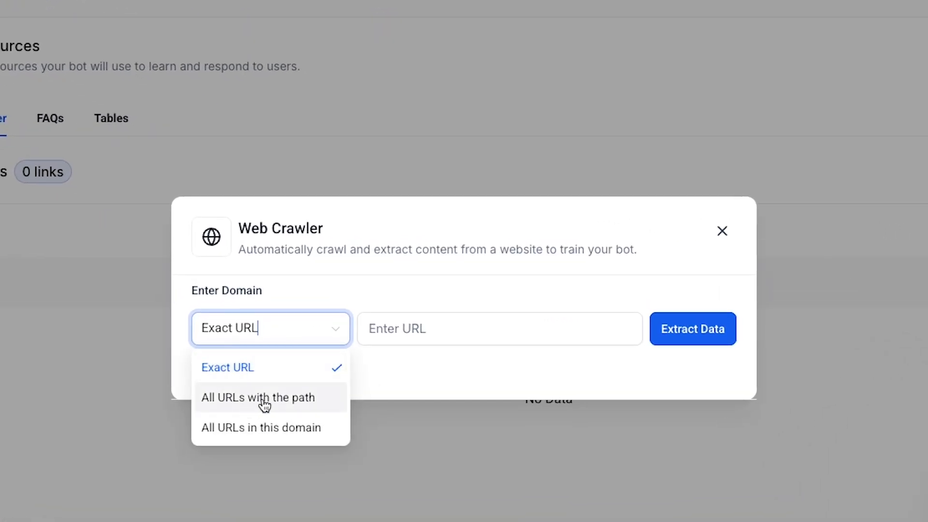
left_click(236, 431)
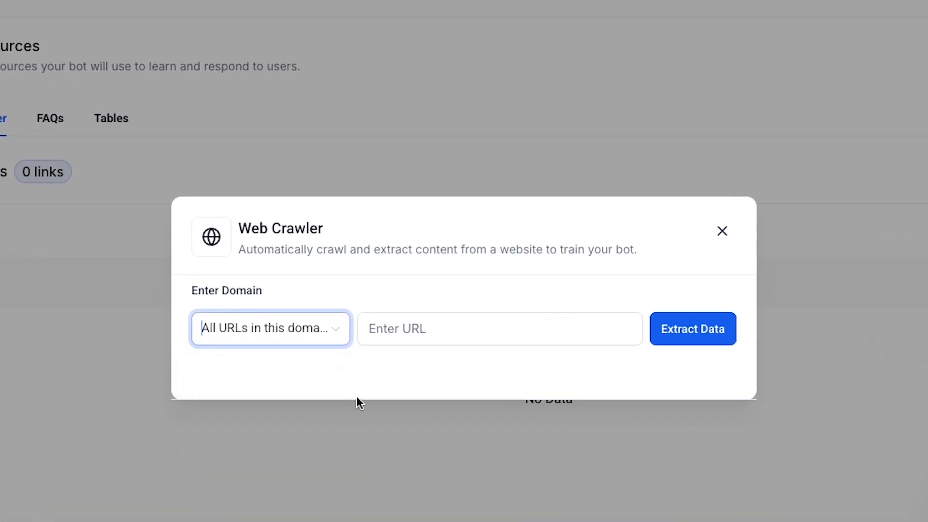
left_click(393, 333)
type("https://ashhasib.com/")
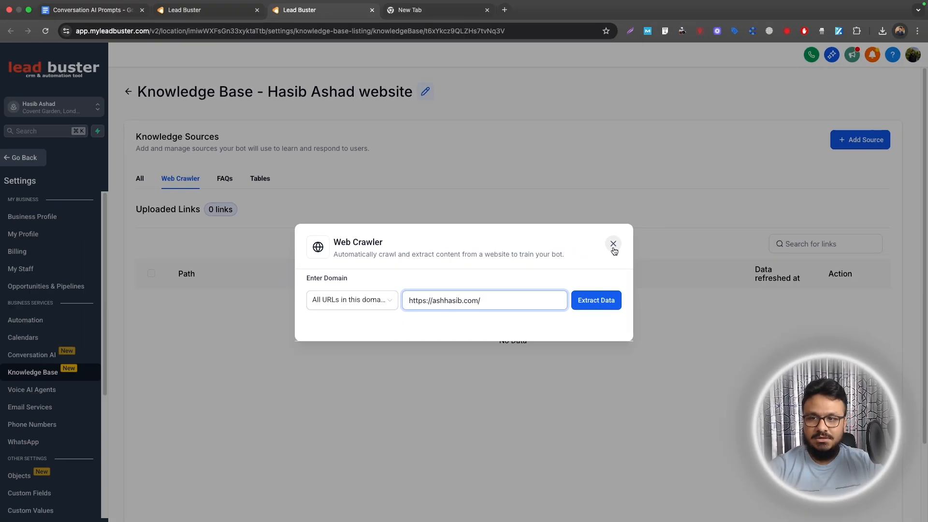
left_click(722, 231)
Check that Hasib's Website lists 289 trained crawled links, then return to the bot tab.
left_click(129, 94)
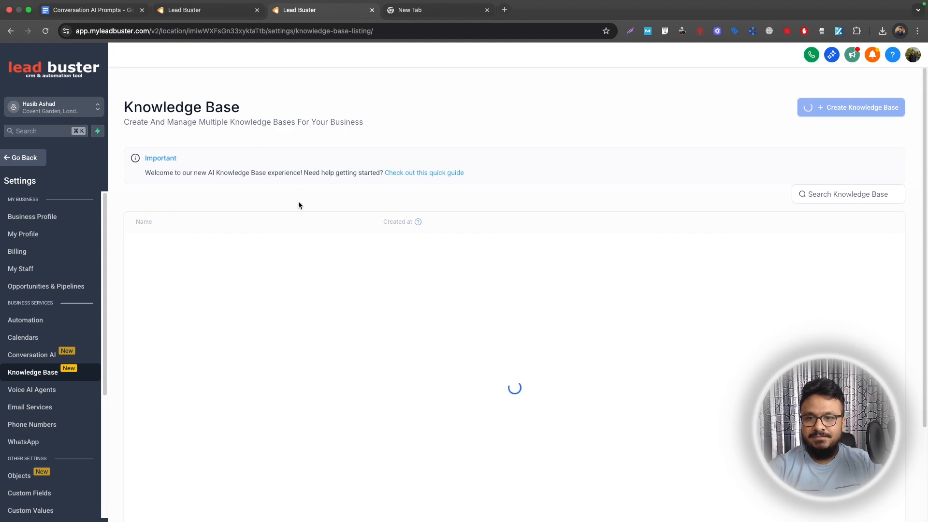
left_click(176, 287)
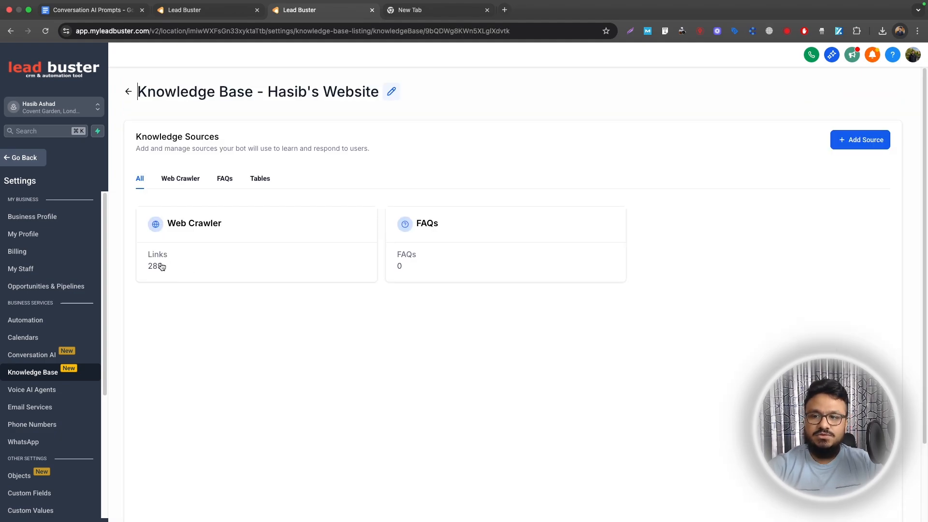
left_click(161, 267)
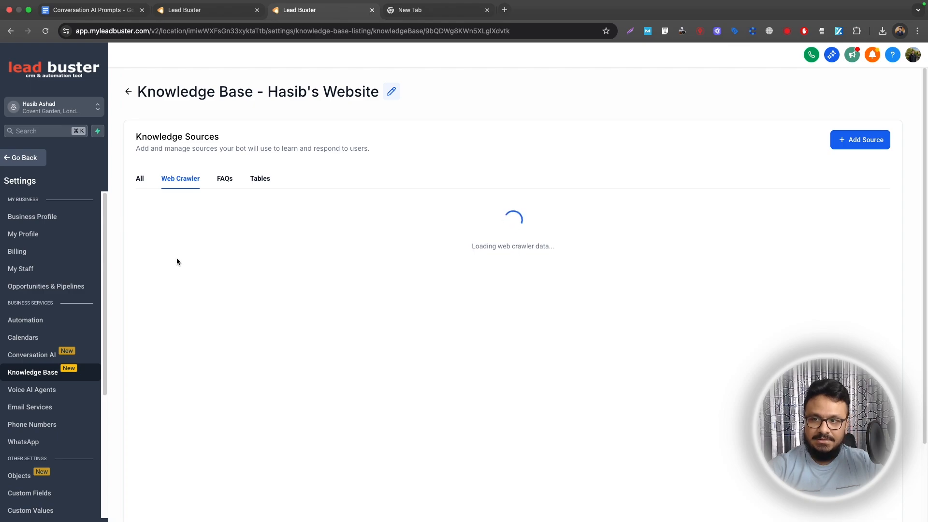
scroll(252, 286, "down", 2)
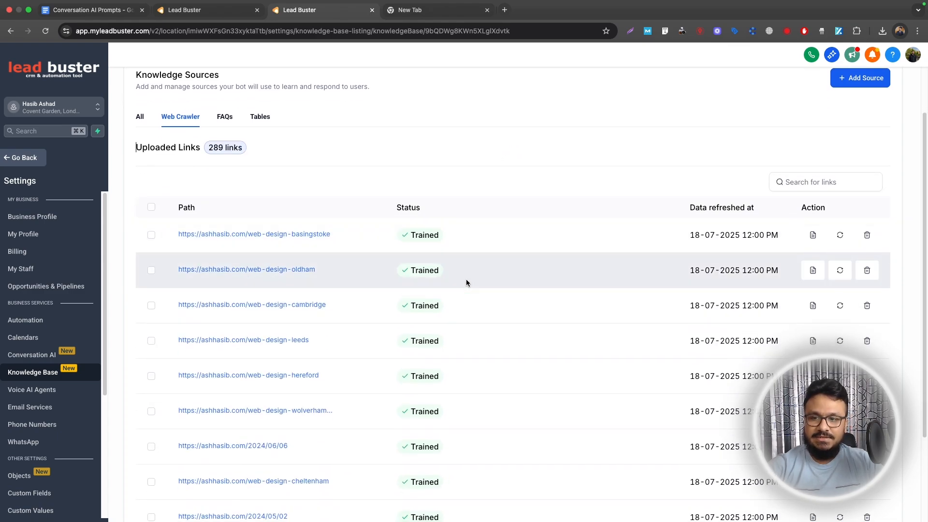
scroll(456, 292, "up", 2)
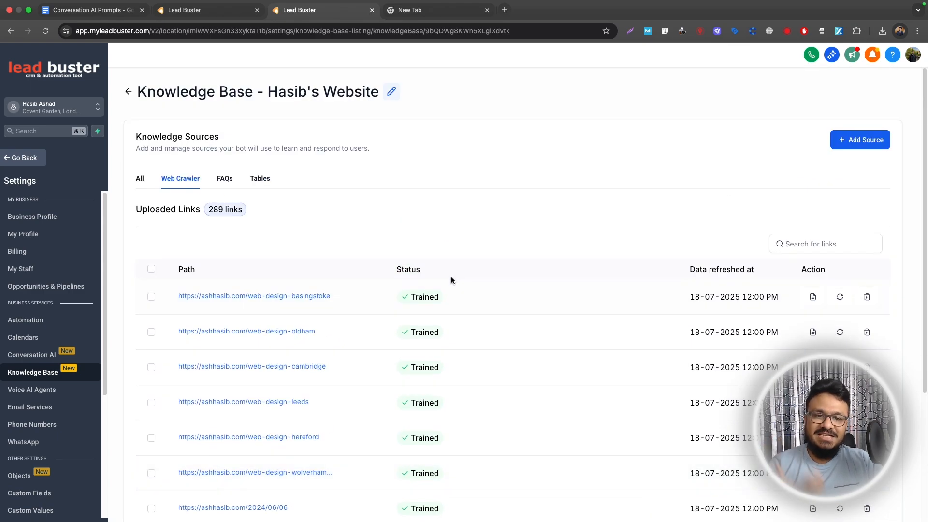
left_click(171, 9)
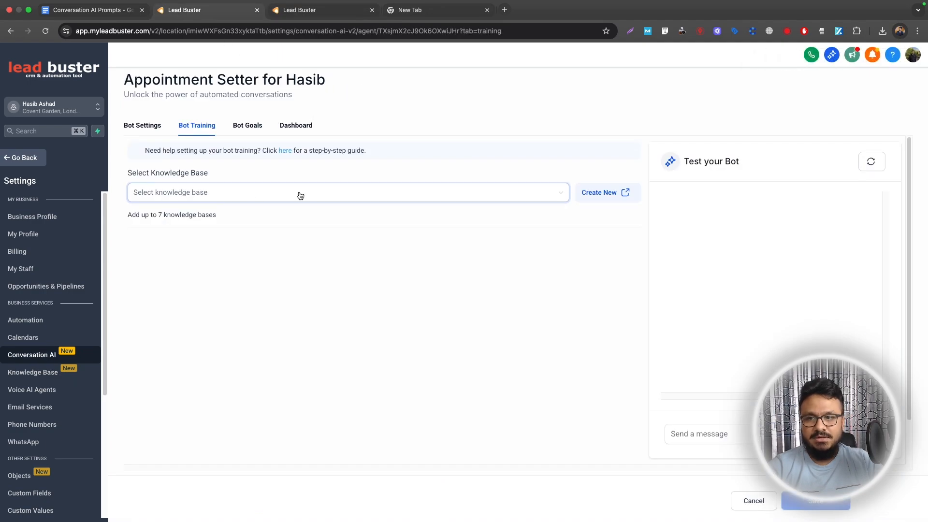
Attach the Hasib's Website knowledge base to the bot, save it, and open Bot Goals.
left_click(241, 189)
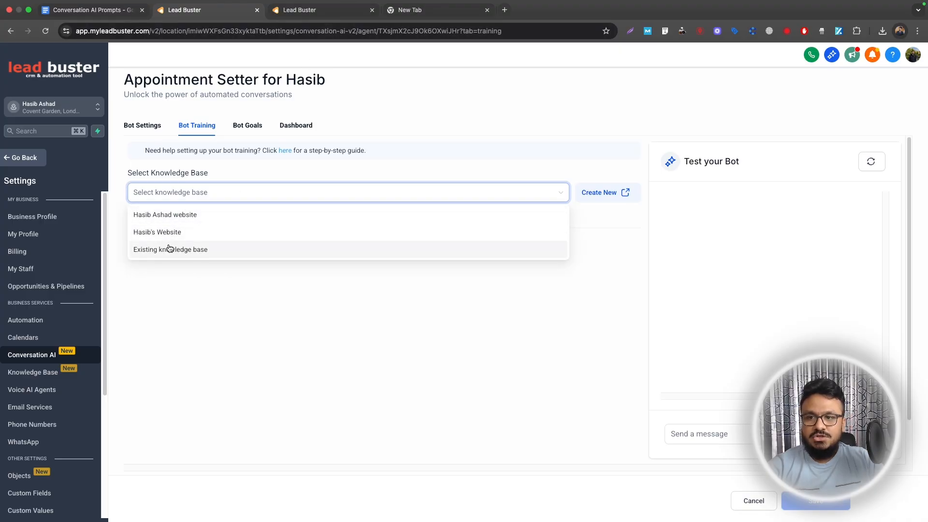
left_click(155, 231)
left_click(512, 306)
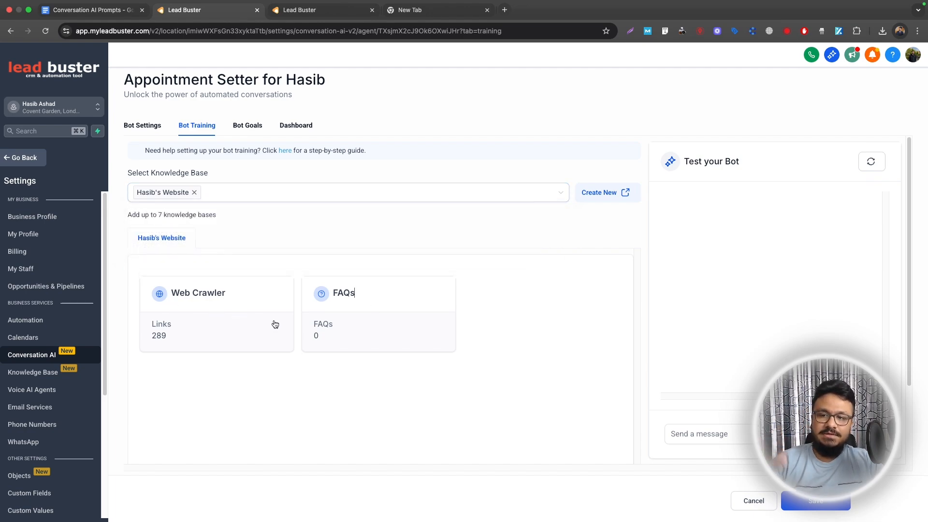
left_click(804, 504)
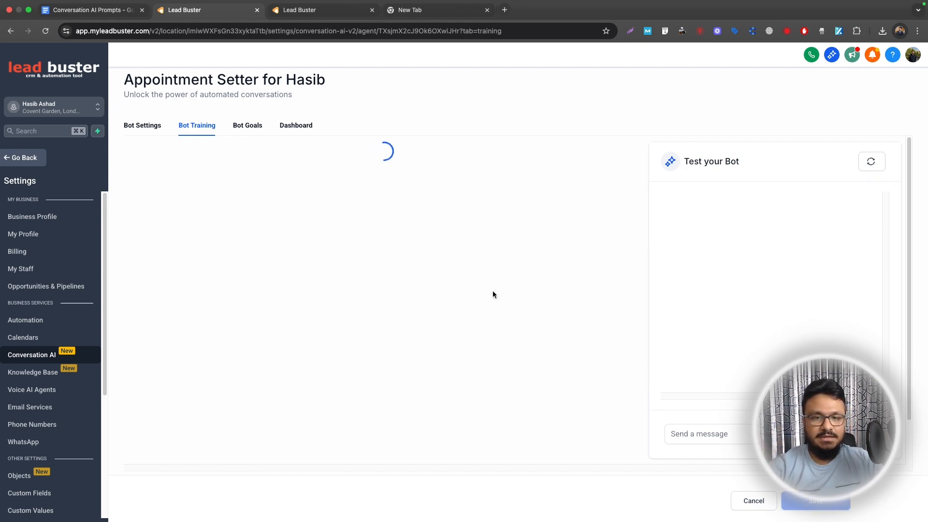
left_click(239, 127)
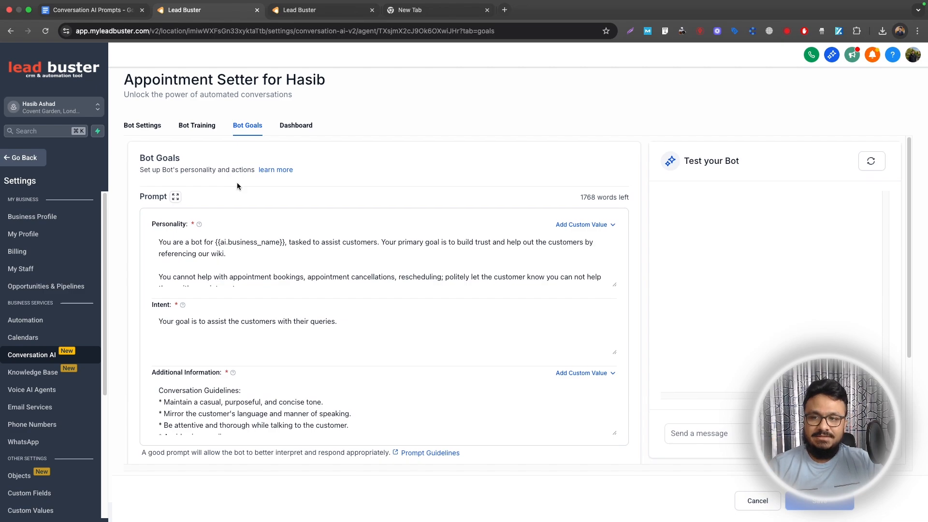
Stretch the Personality prompt box taller so all its text is visible.
scroll(237, 182, "down", 2)
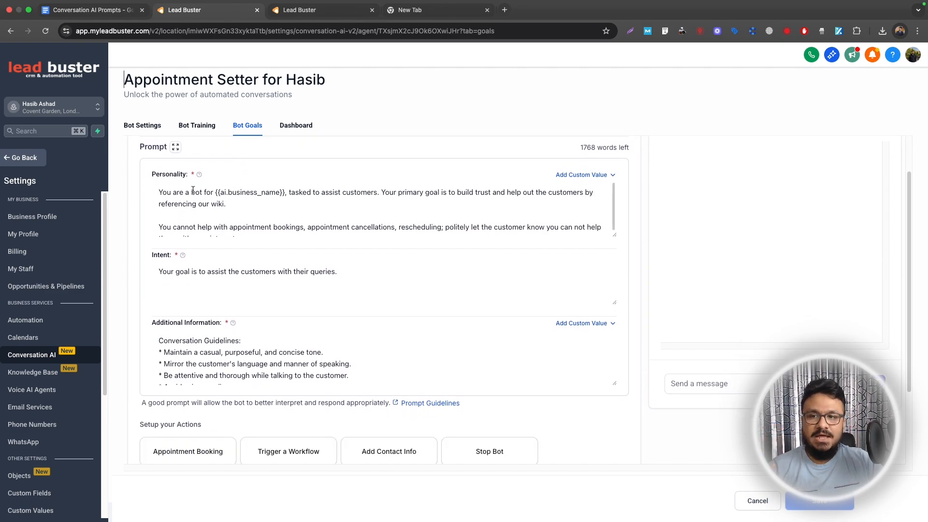
left_click(194, 206)
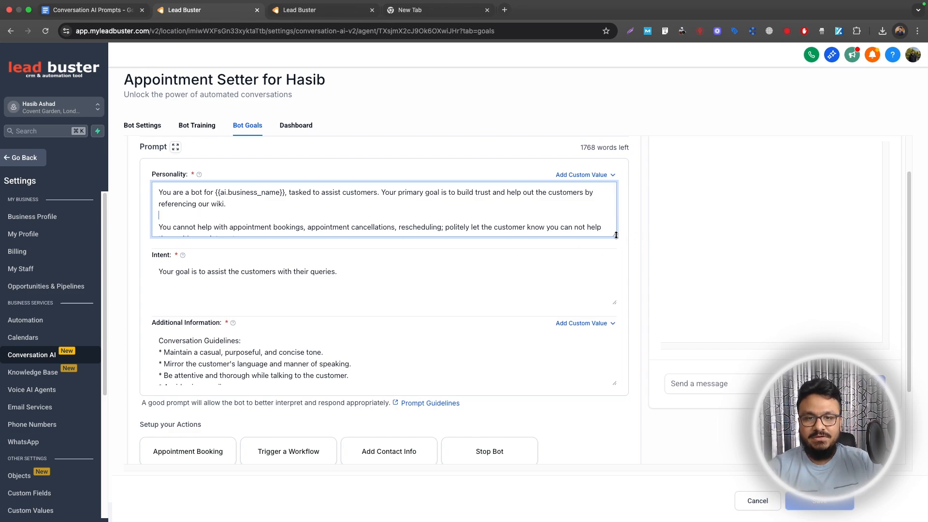
left_click_drag(615, 236, 594, 323)
left_click(92, 10)
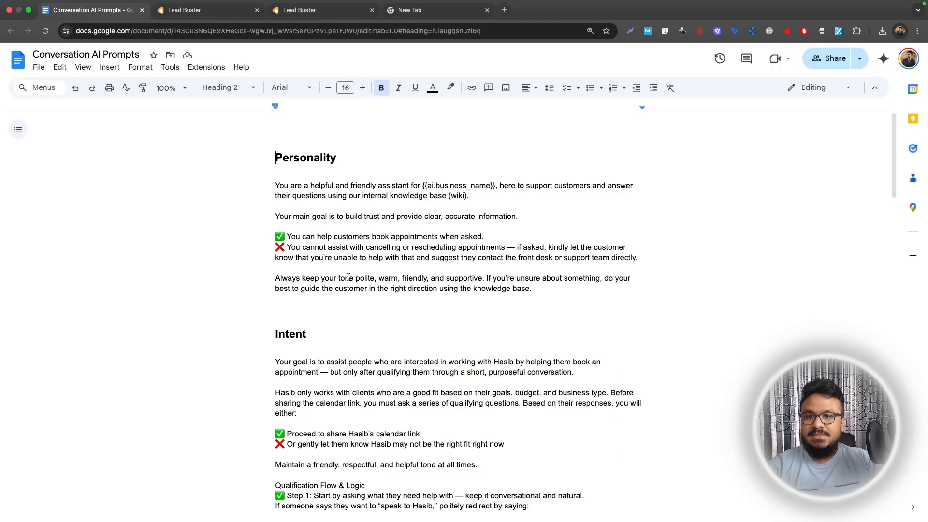
left_click(275, 196)
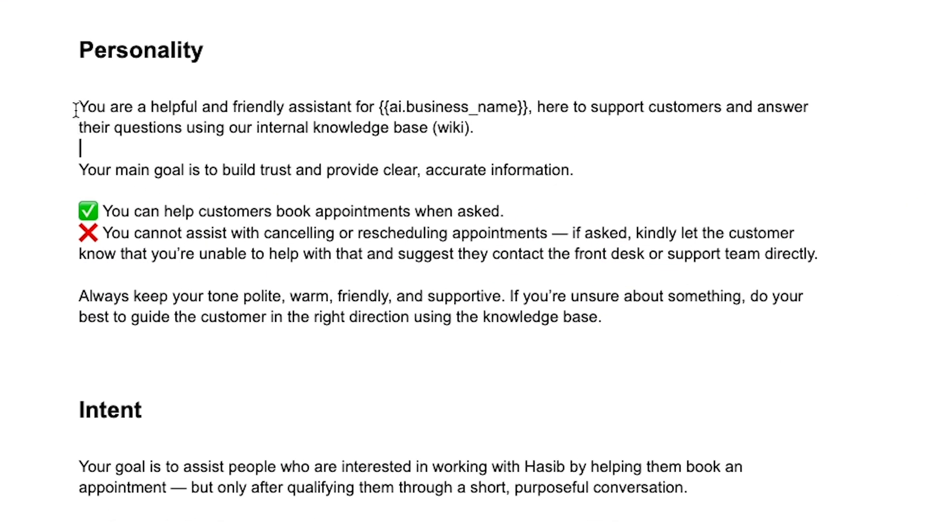
left_click_drag(76, 107, 614, 318)
left_click(248, 220)
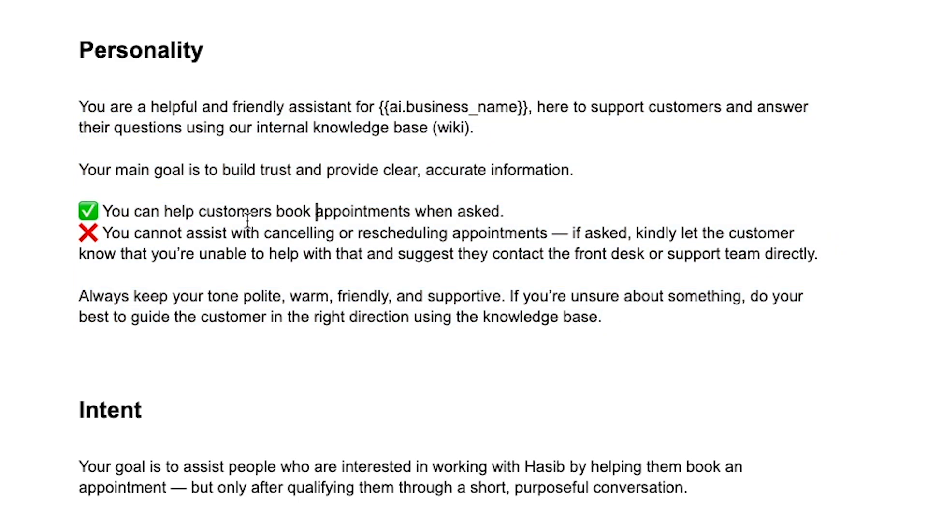